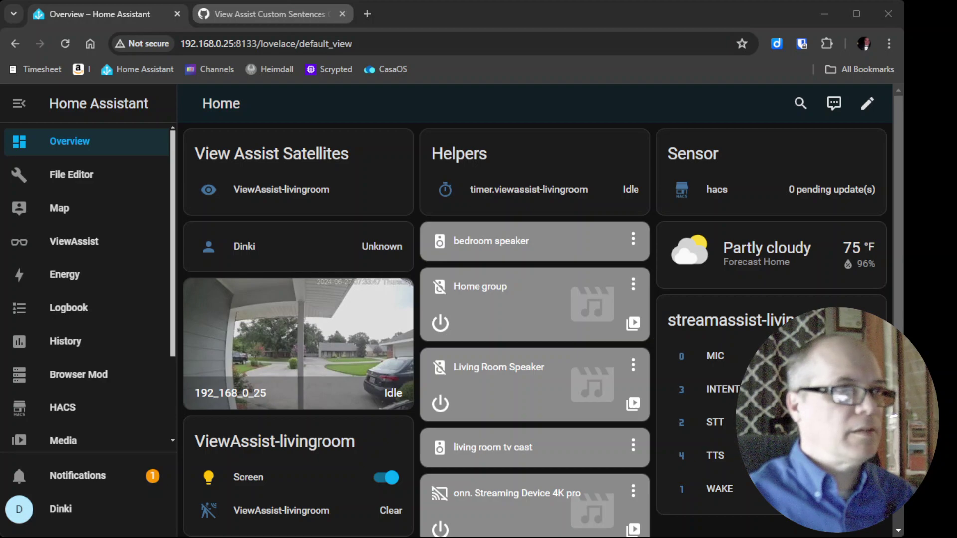
Open the Broadcast detailed instructions on GitHub and scroll to the Google Translate tts snippet
click(256, 19)
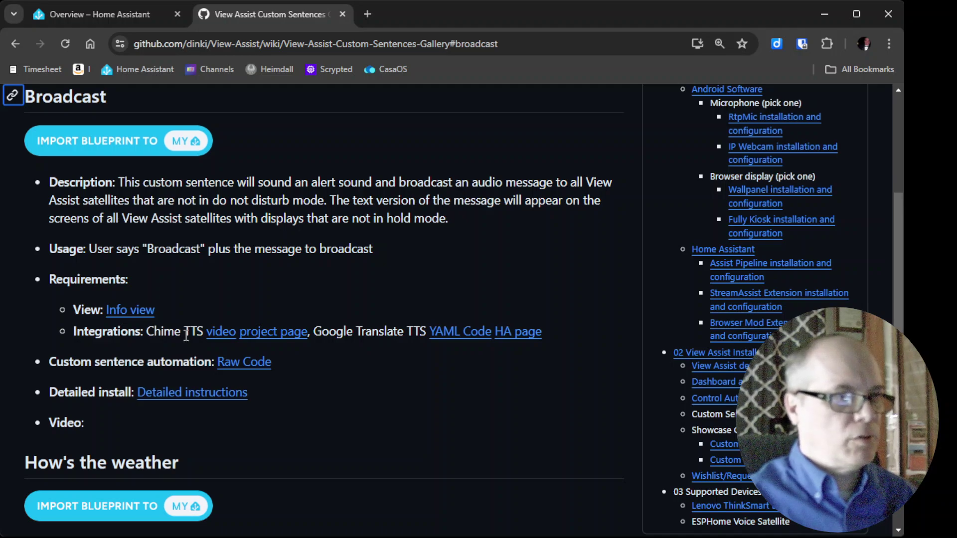
click(198, 399)
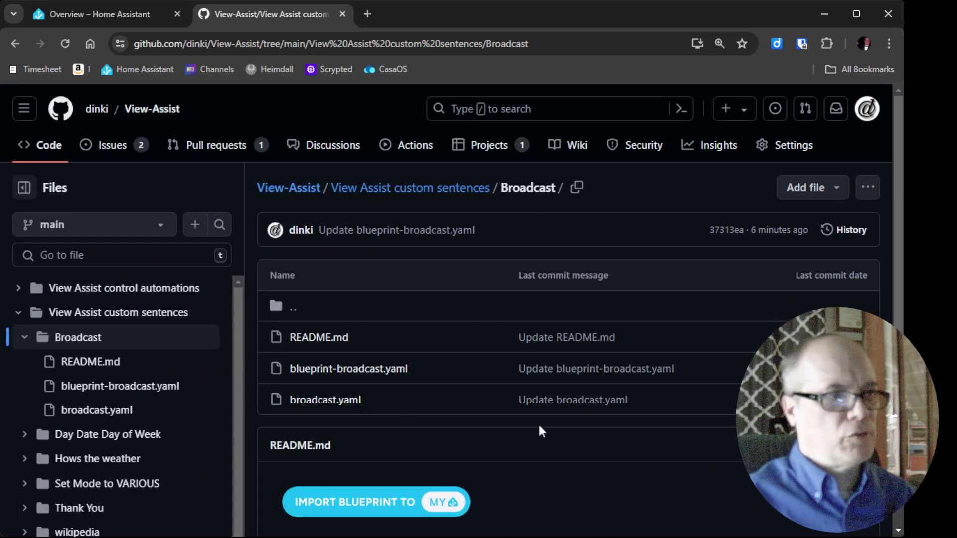
scroll(597, 427, down, 6)
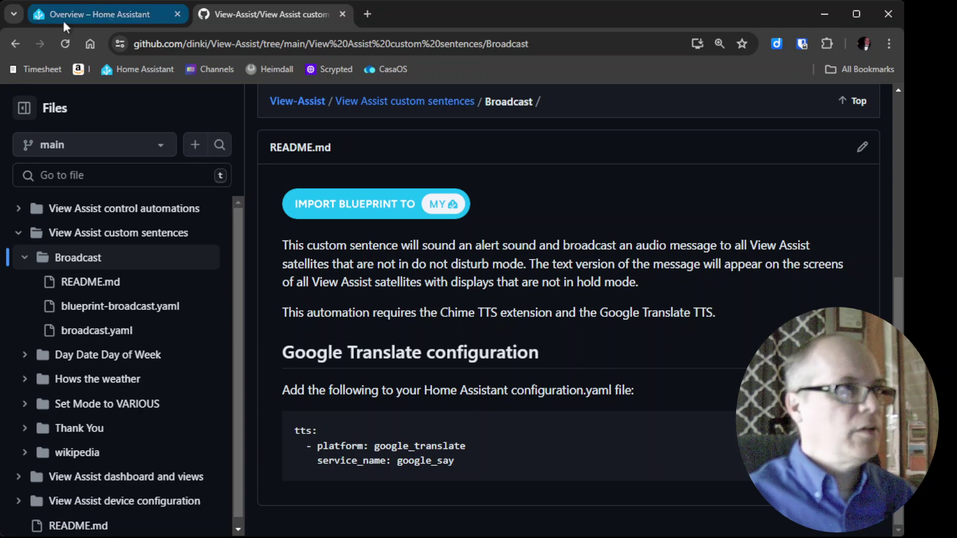
Open configuration.yaml in the Home Assistant File Editor
click(85, 20)
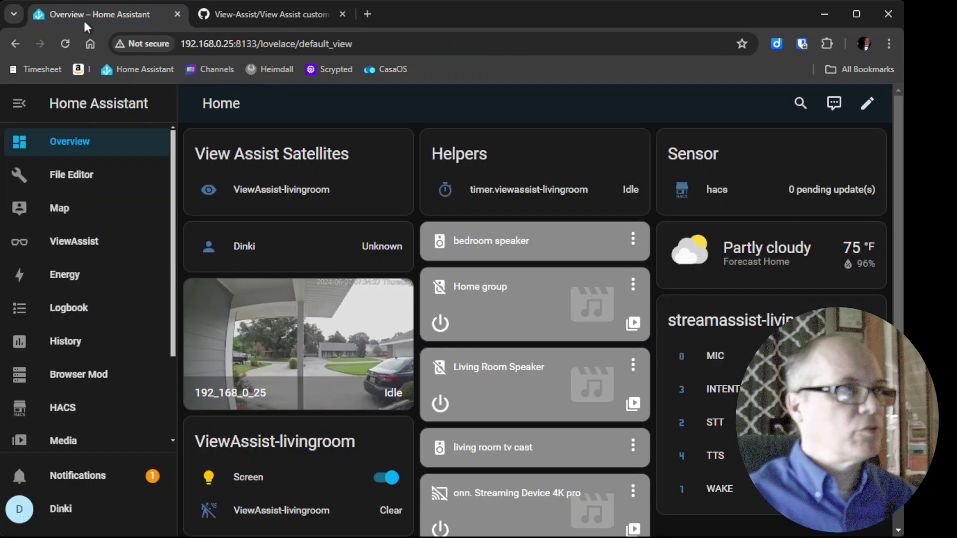
click(62, 179)
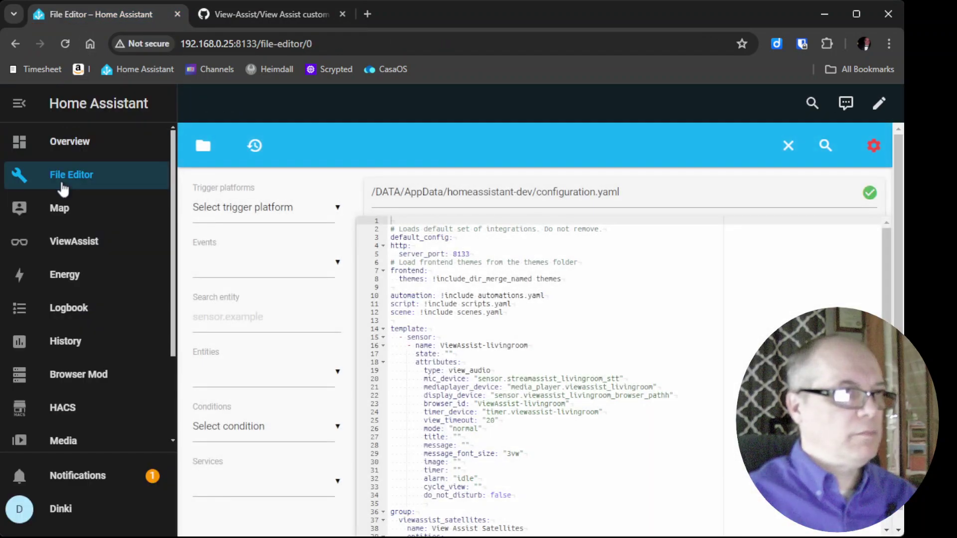
click(201, 147)
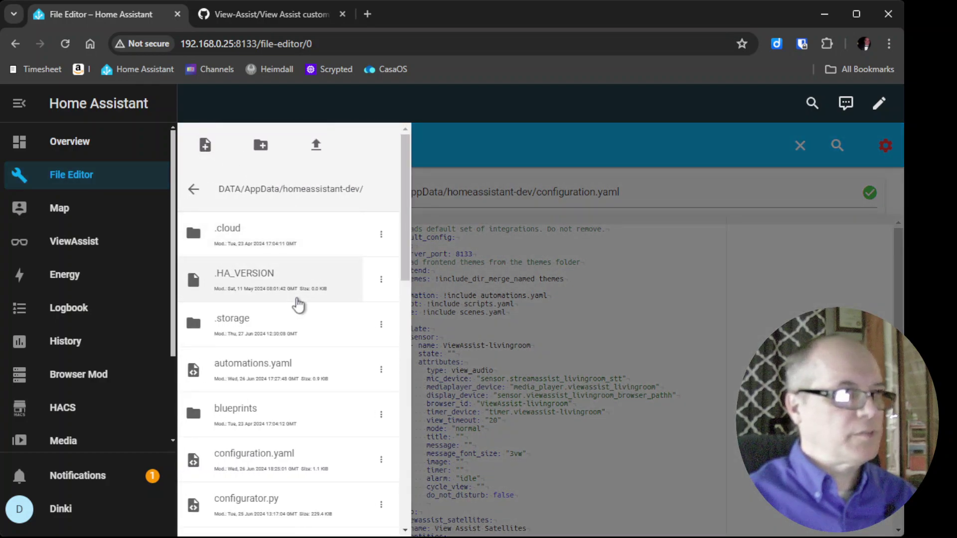
scroll(298, 305, down, 1)
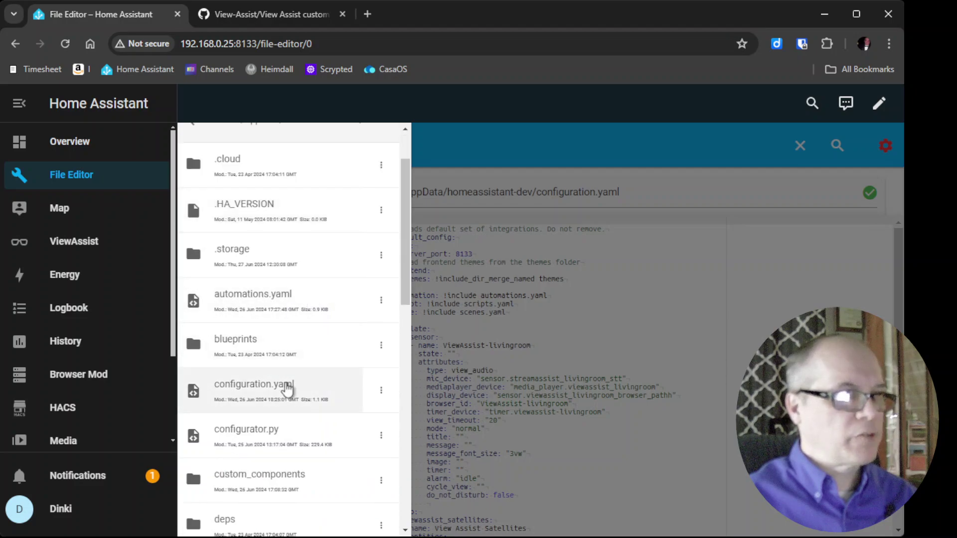
click(288, 389)
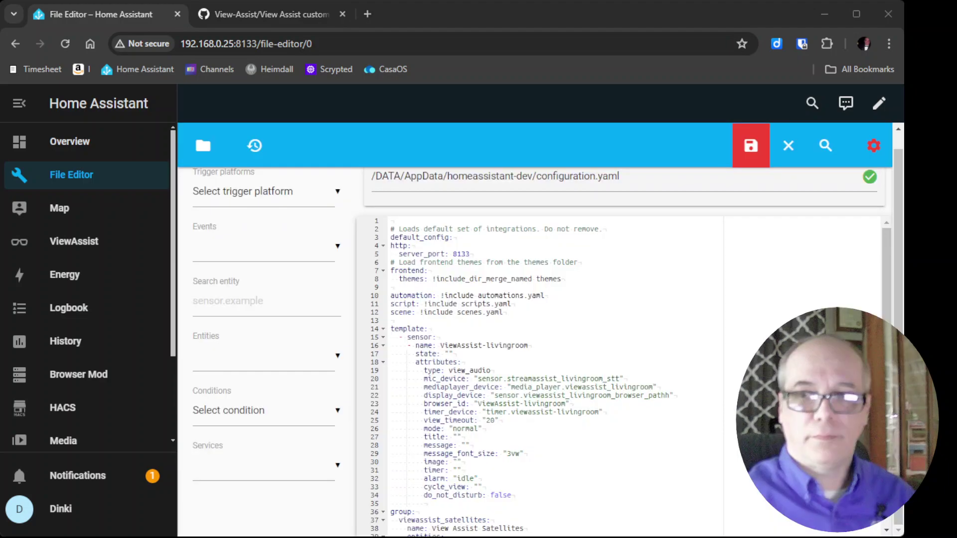
Paste the google_translate tts block with service_name google_say at the end and save
scroll(538, 374, down, 2)
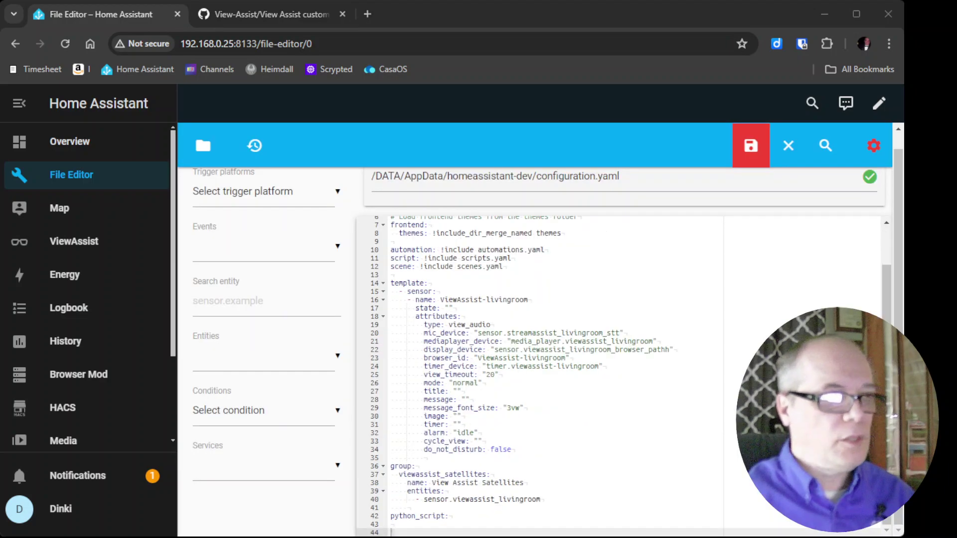
click(474, 524)
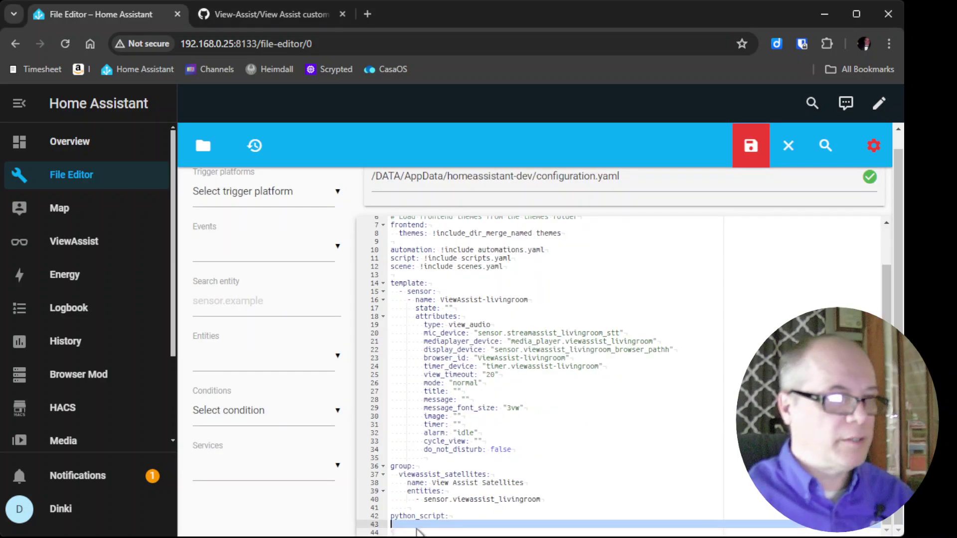
key(Down)
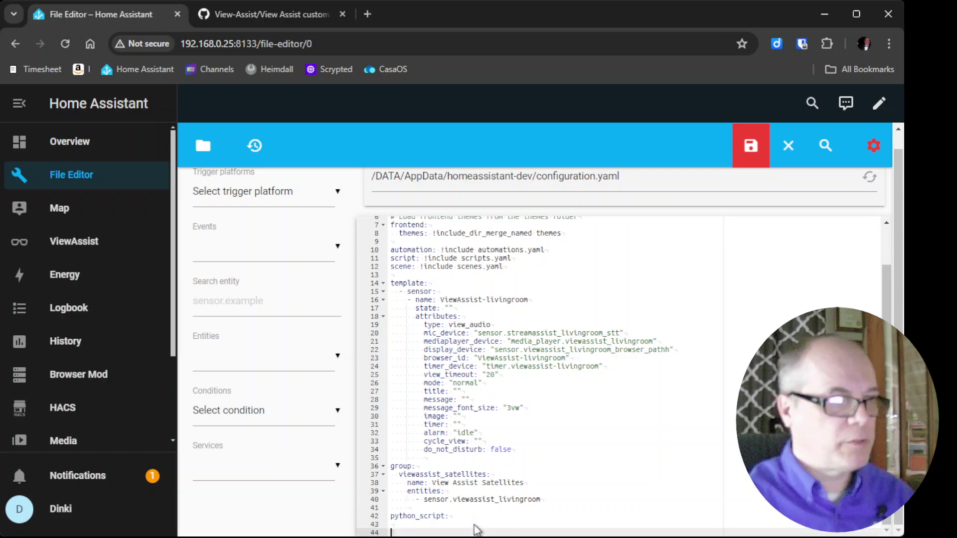
text(tts:   - platform: google_translate     service_name: google_say)
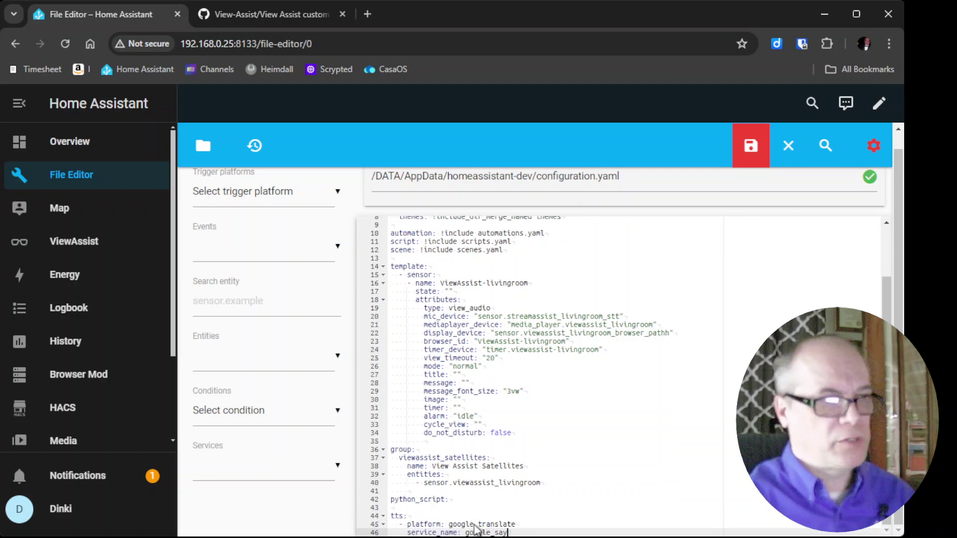
click(763, 151)
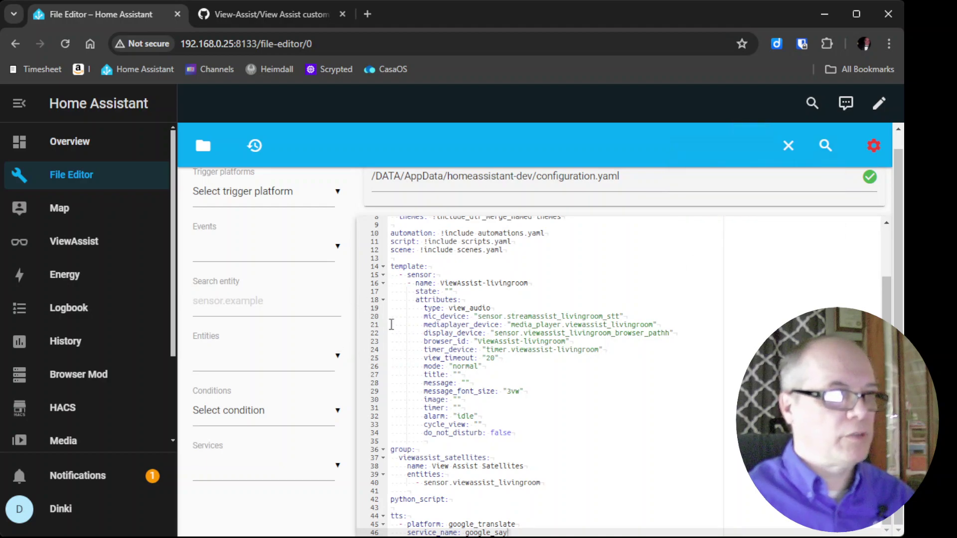
scroll(390, 325, up, 3)
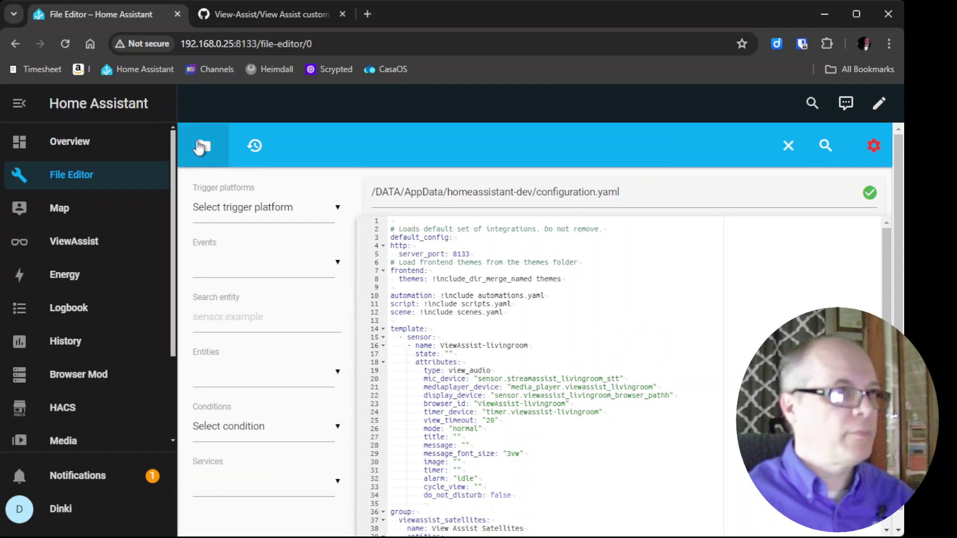
Browse to custom_components/chime_tts/mp3s and scroll down to soft.mp3
click(200, 146)
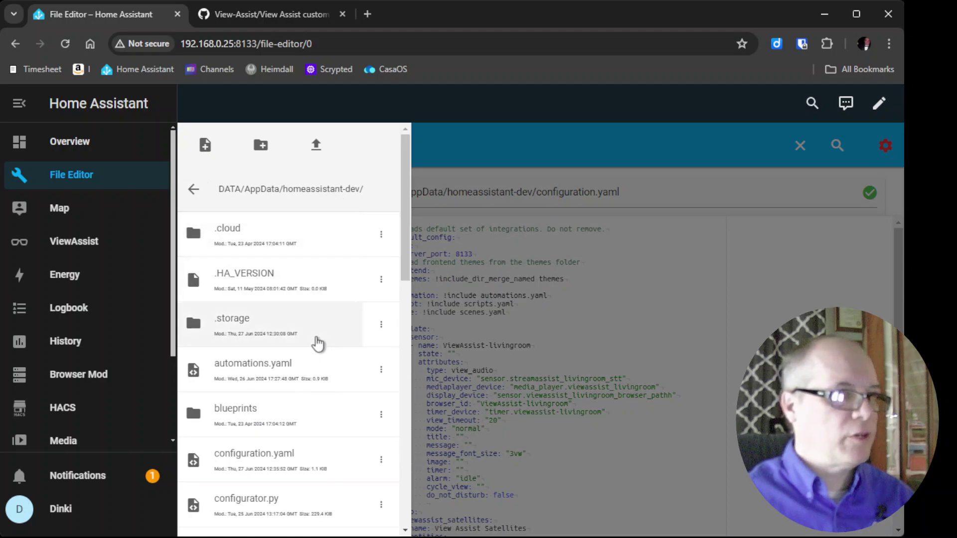
scroll(233, 329, down, 5)
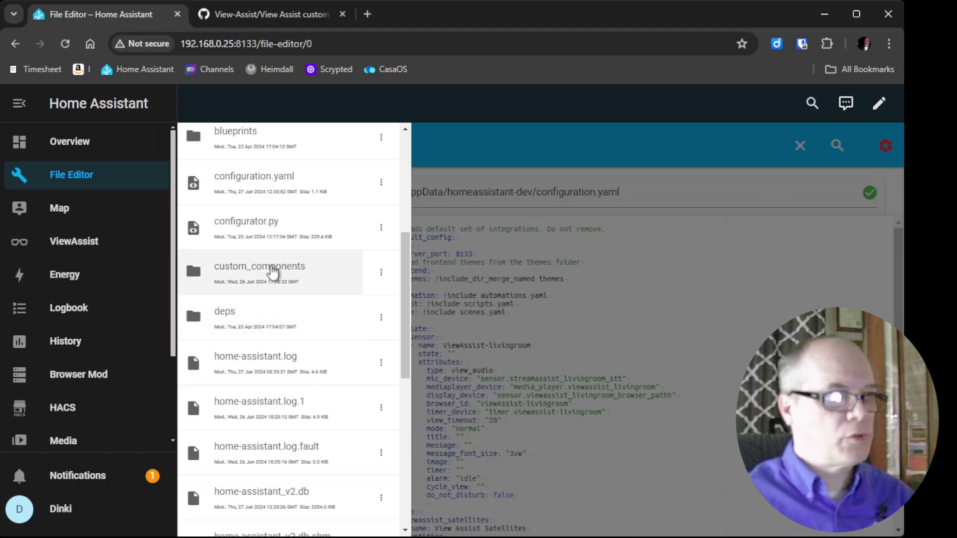
click(273, 272)
click(272, 273)
scroll(272, 277, down, 5)
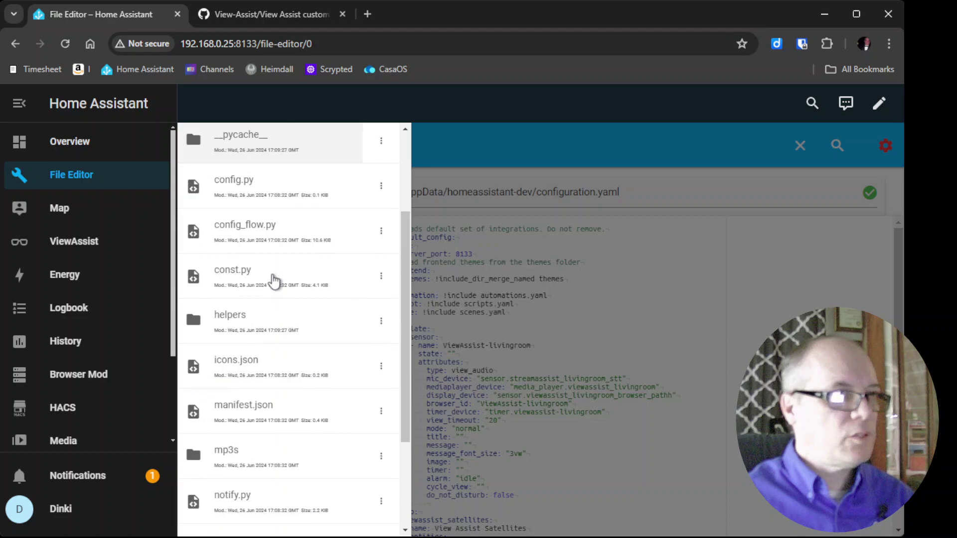
click(242, 325)
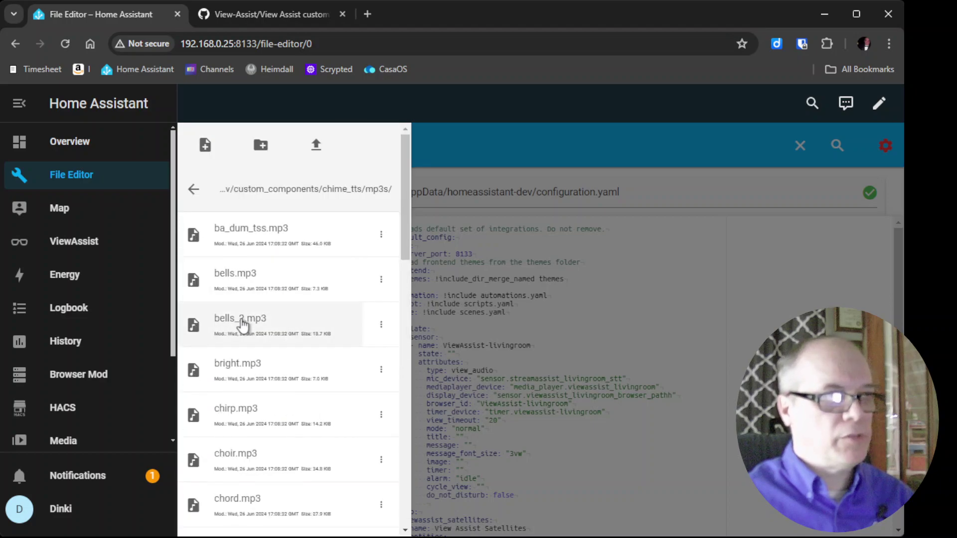
scroll(299, 307, down, 2)
scroll(300, 306, down, 4)
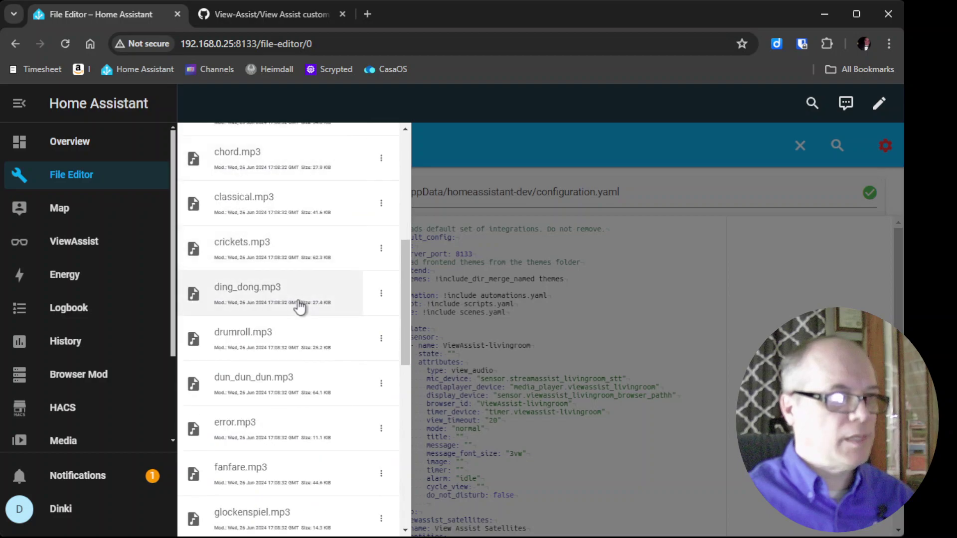
scroll(299, 307, down, 1)
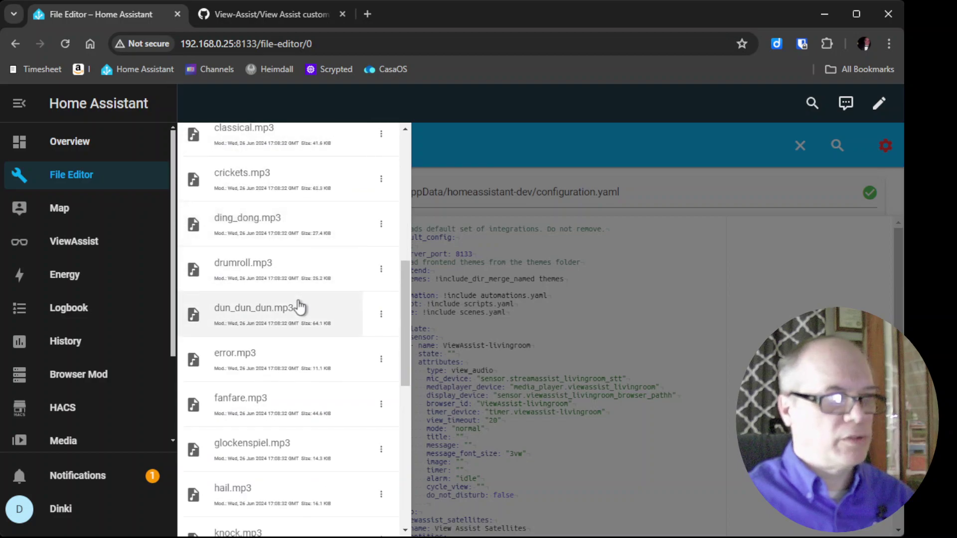
scroll(300, 307, down, 6)
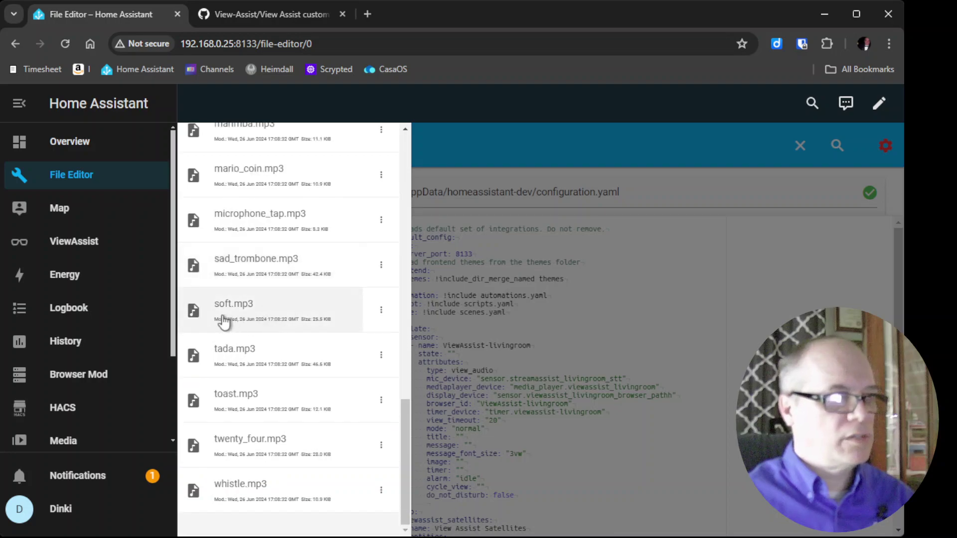
Download soft.mp3, then go back up three folders to homeassistant-dev
click(381, 312)
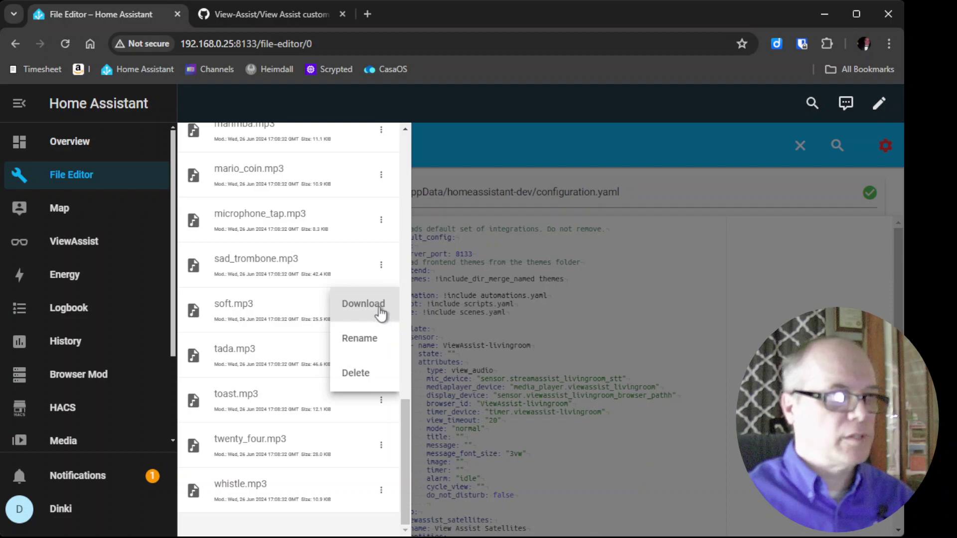
click(379, 310)
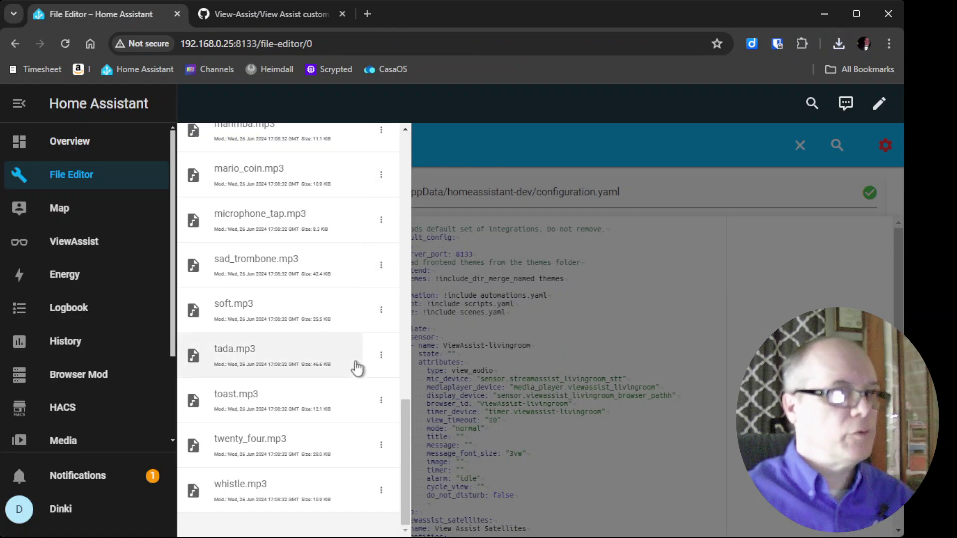
scroll(357, 368, up, 5)
scroll(357, 368, up, 10)
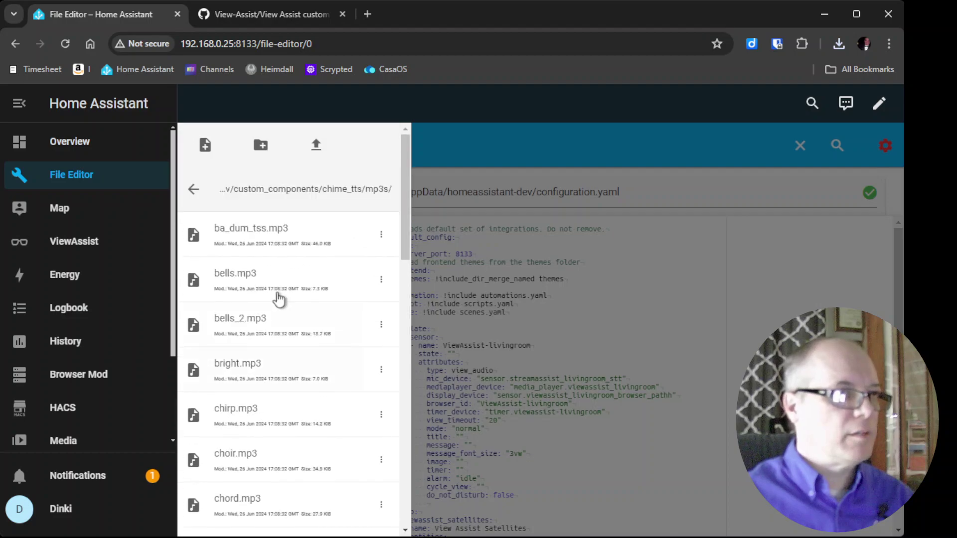
click(194, 190)
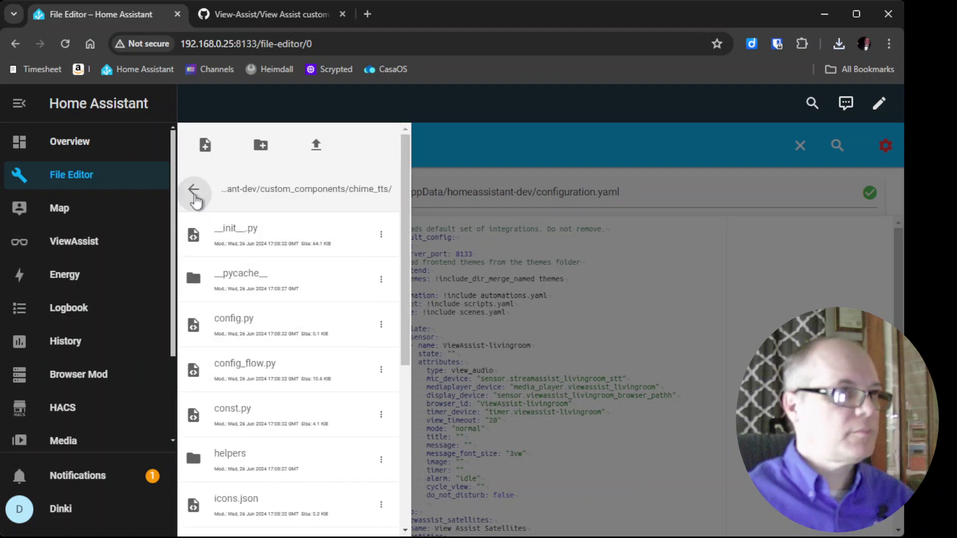
click(194, 189)
click(194, 195)
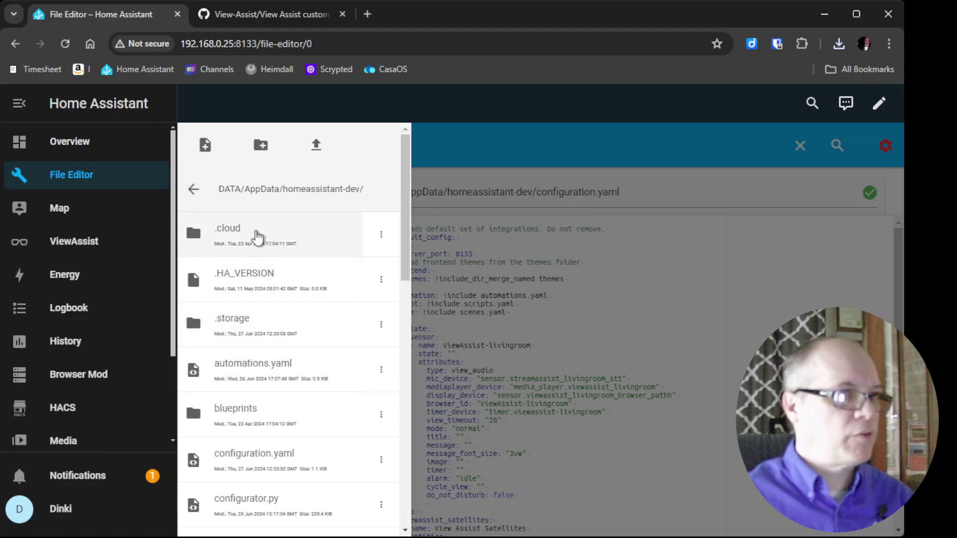
Confirm soft.mp3 is already in www/viewassist, cancel the upload, and go to Settings
scroll(294, 309, down, 12)
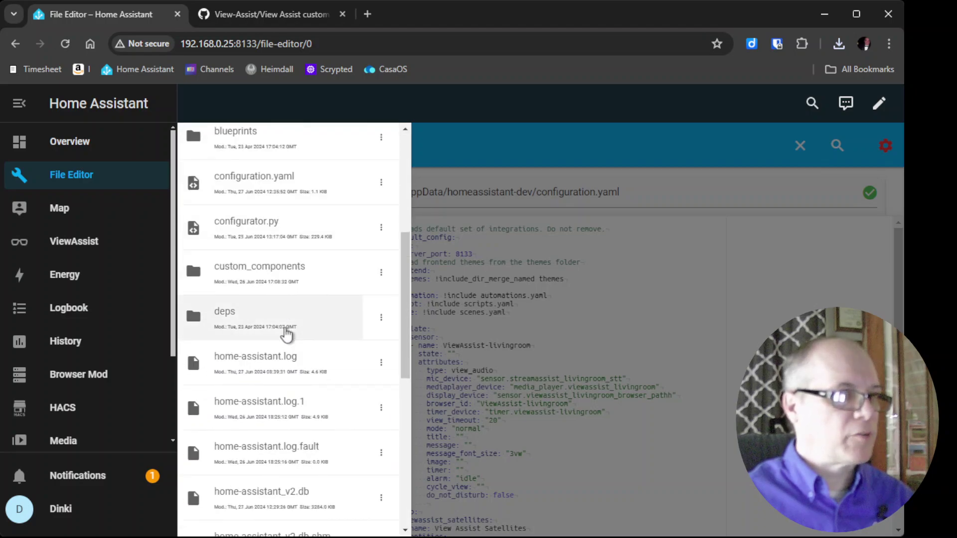
click(252, 493)
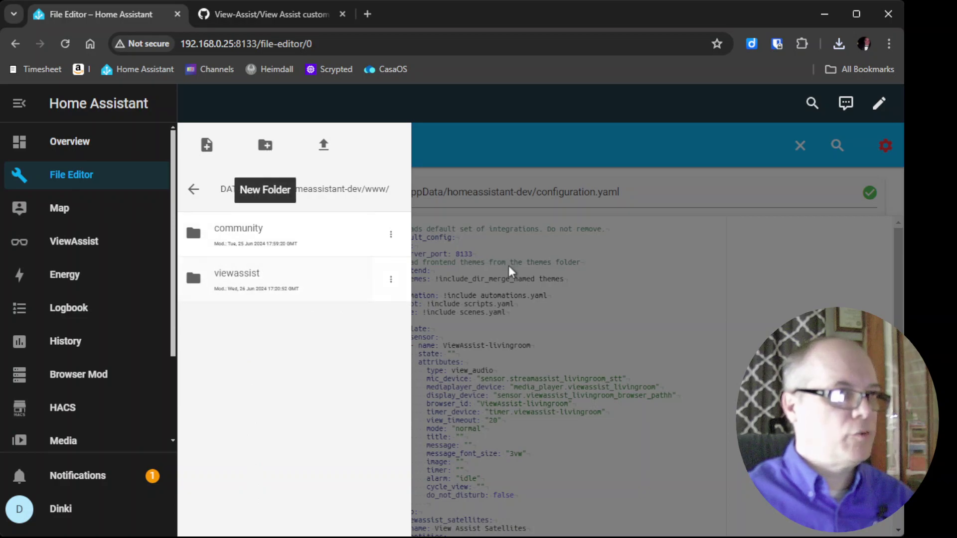
click(239, 295)
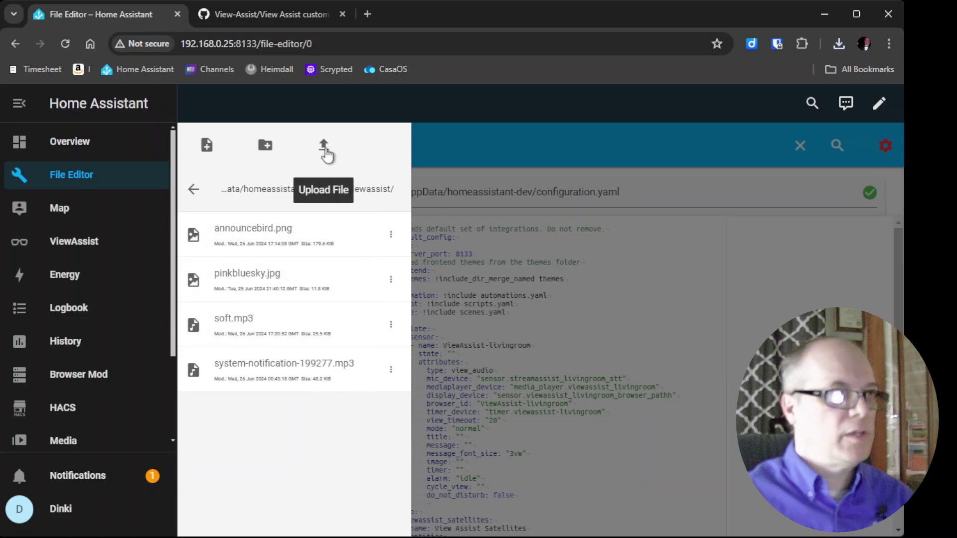
click(325, 150)
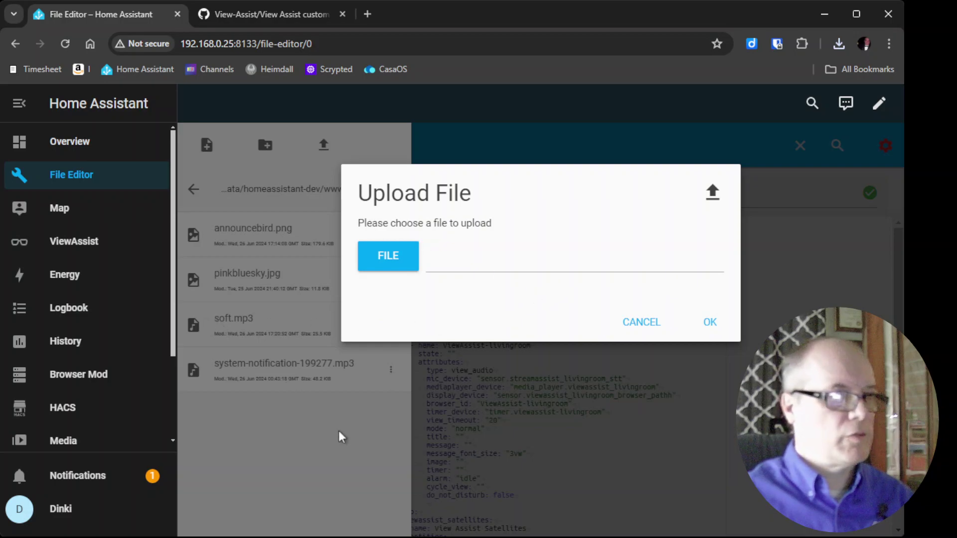
click(348, 441)
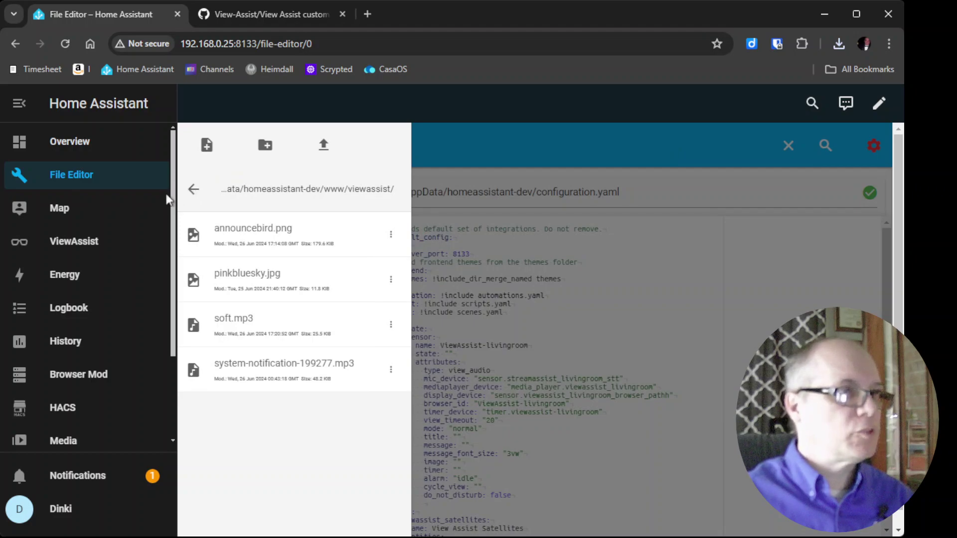
drag(172, 206, 167, 325)
click(94, 437)
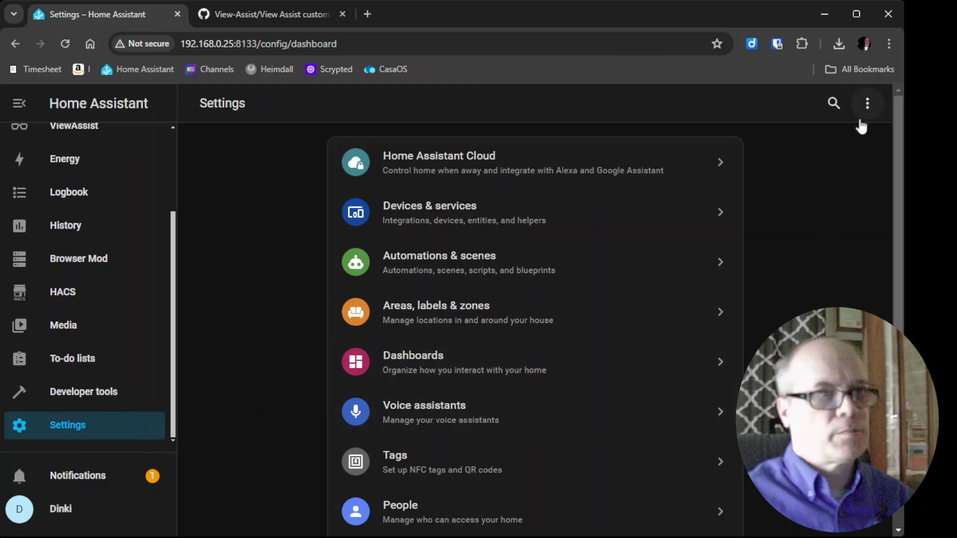
Do a normal restart of Home Assistant from the Settings menu and confirm it
click(867, 103)
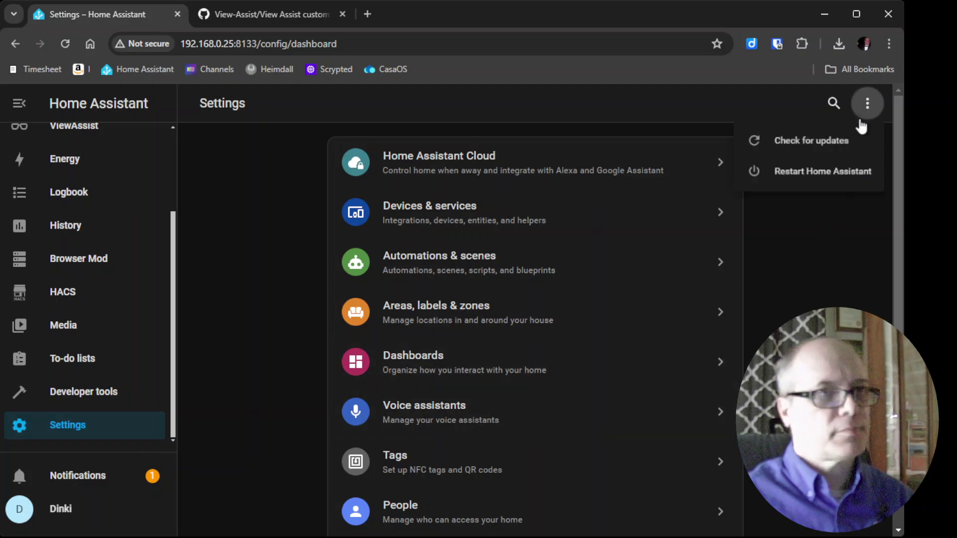
click(801, 177)
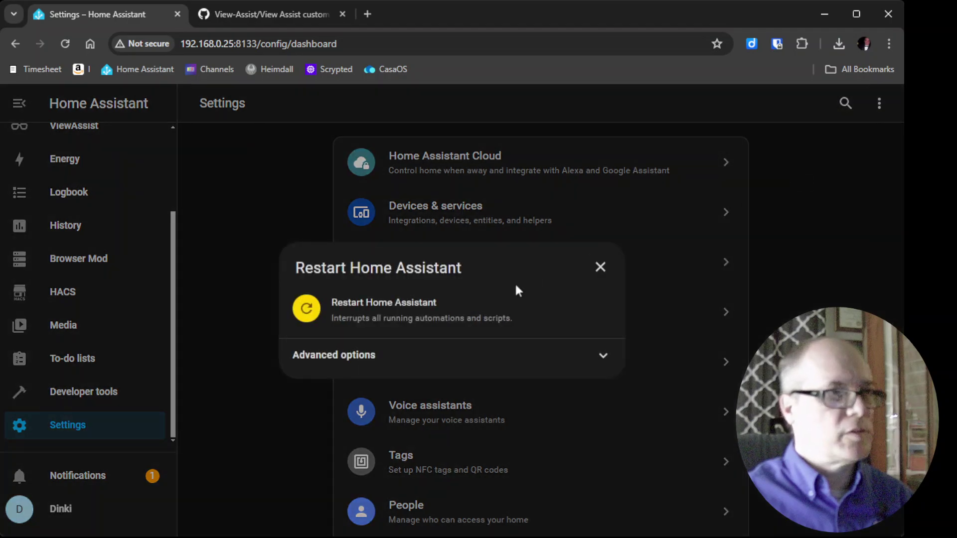
click(390, 307)
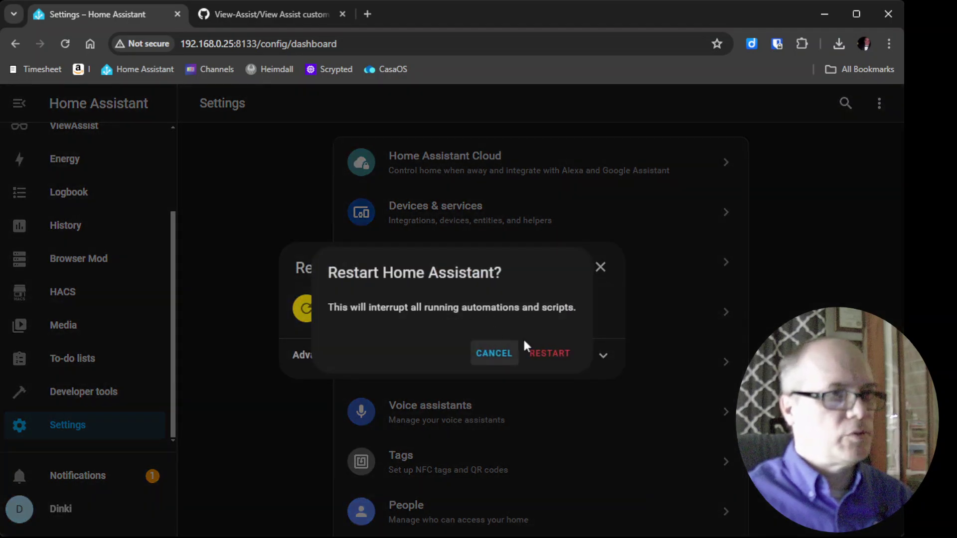
click(547, 353)
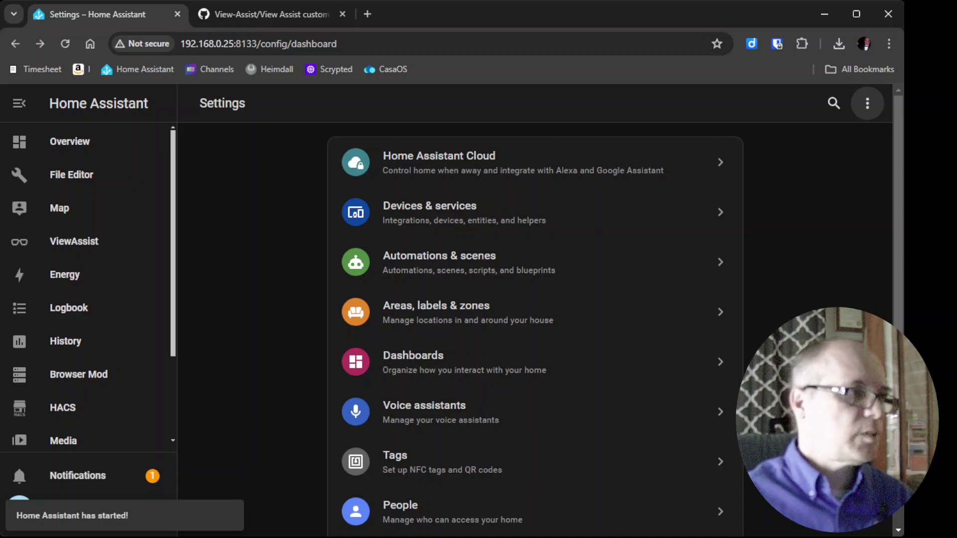
Import the View Assist - Broadcast blueprint from the GitHub README's Import Blueprint link
click(275, 14)
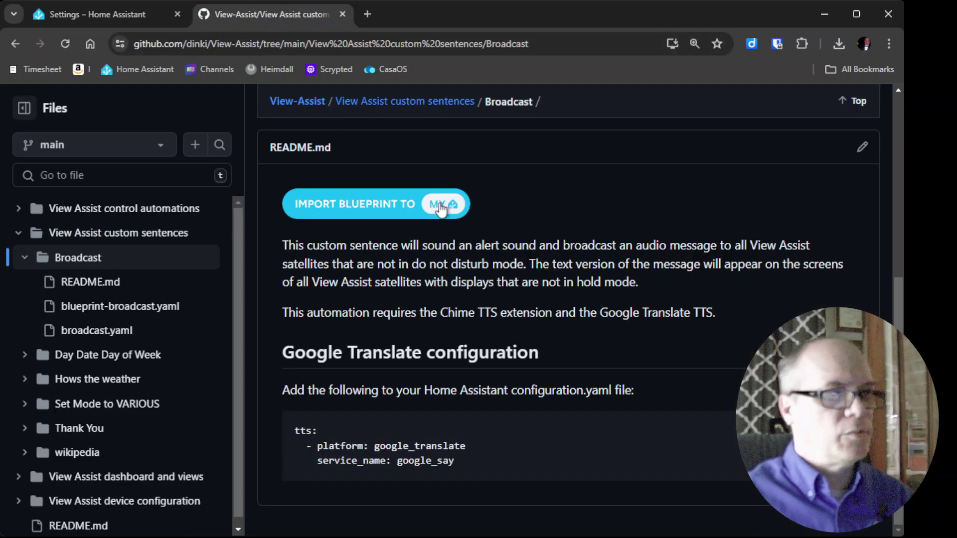
click(377, 212)
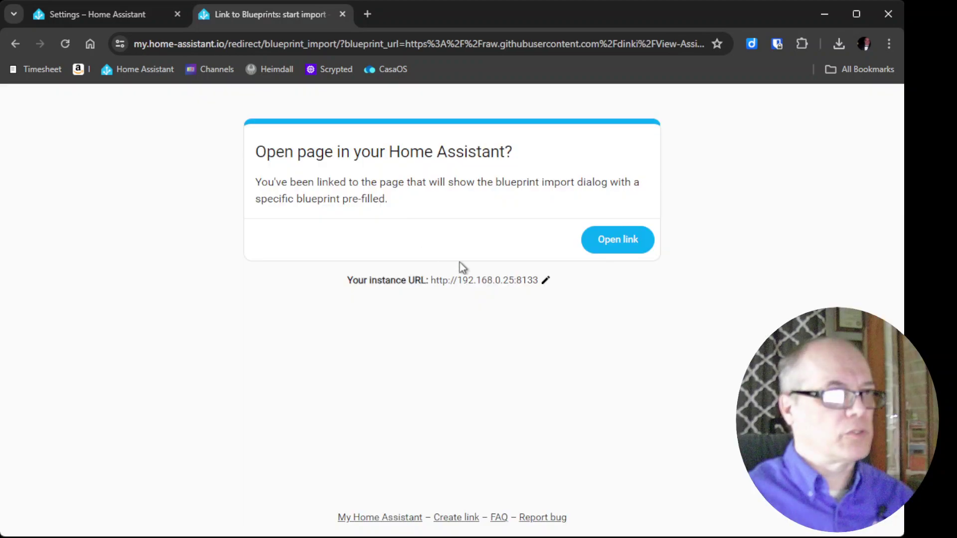
click(612, 249)
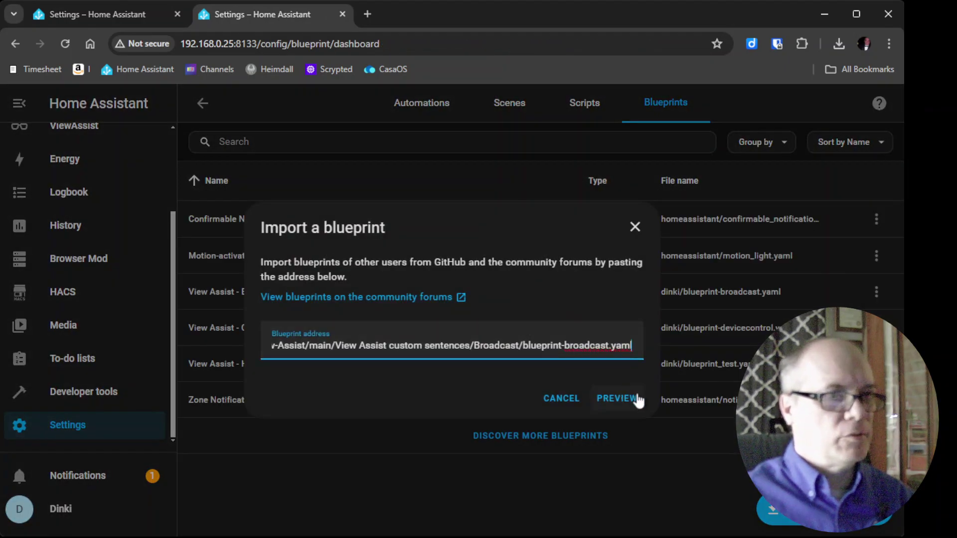
click(638, 399)
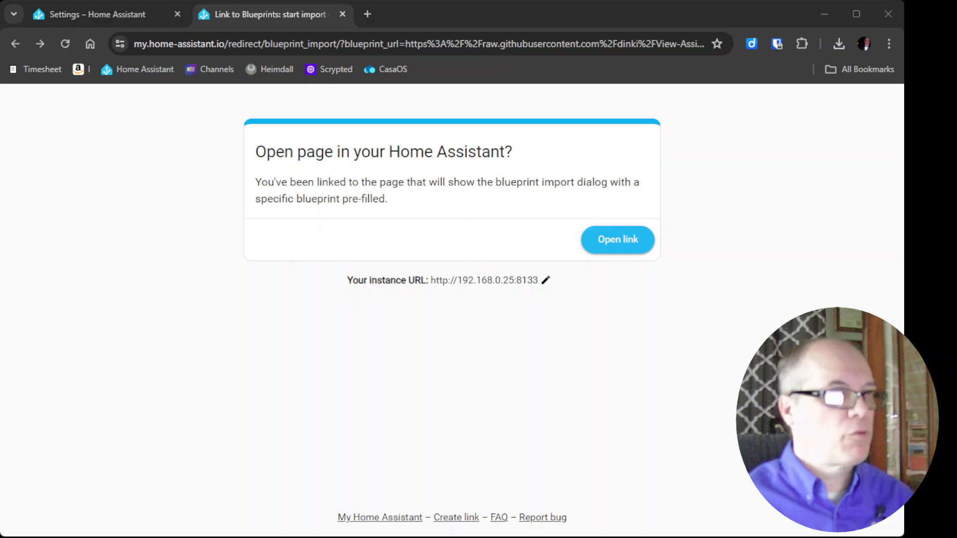
click(605, 248)
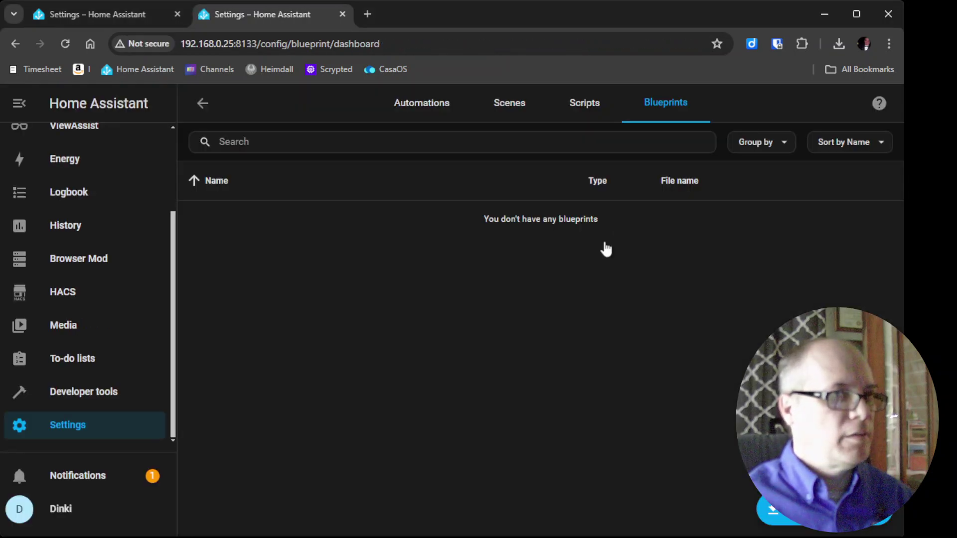
click(631, 401)
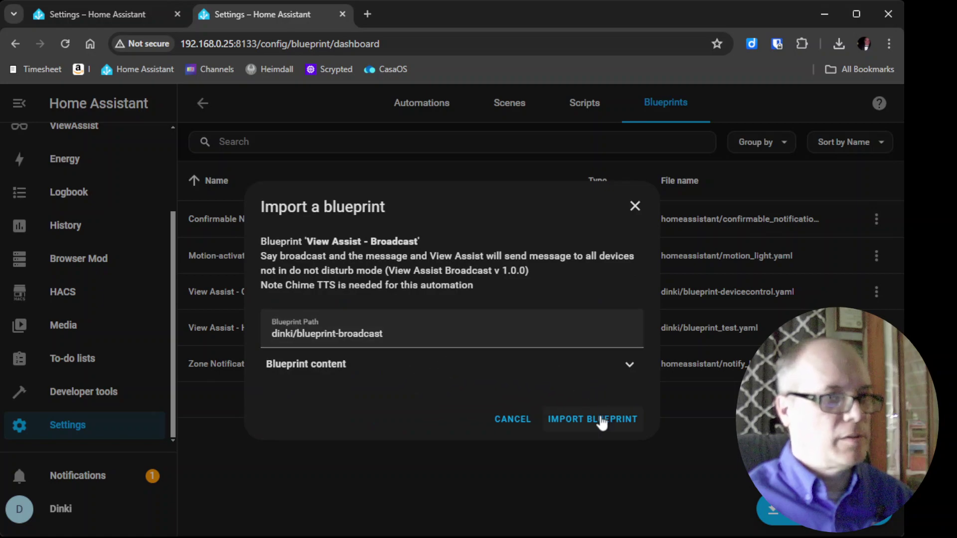
click(602, 422)
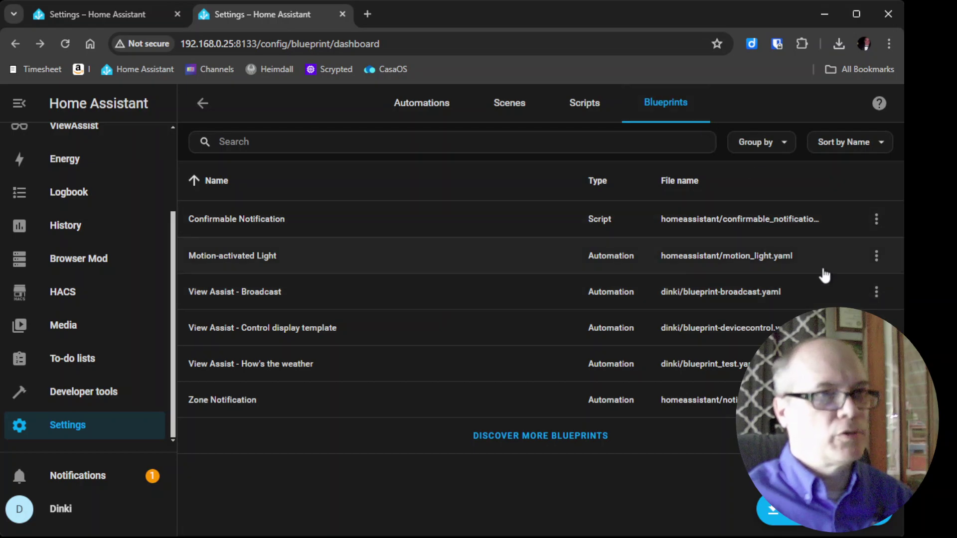
Create an automation from the View Assist - Broadcast blueprint's row menu
click(875, 296)
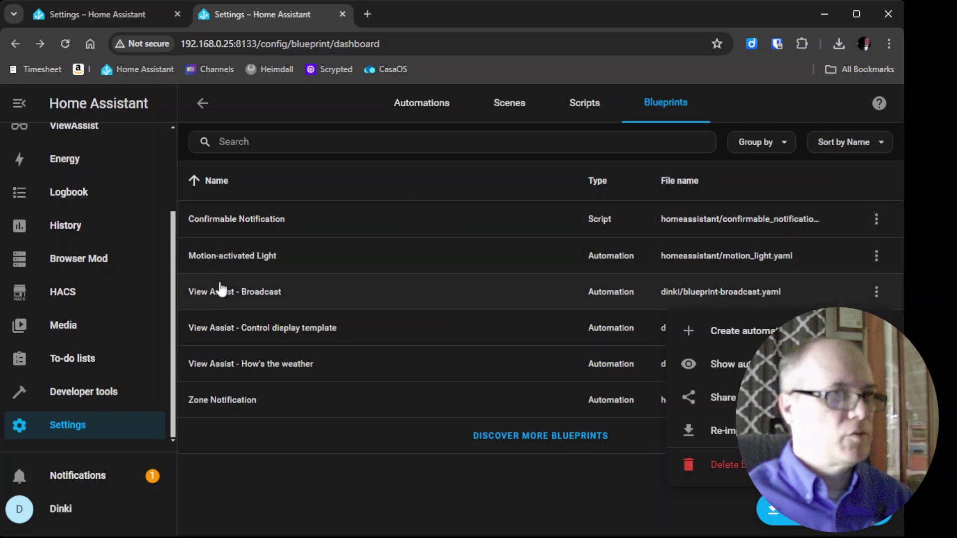
click(281, 299)
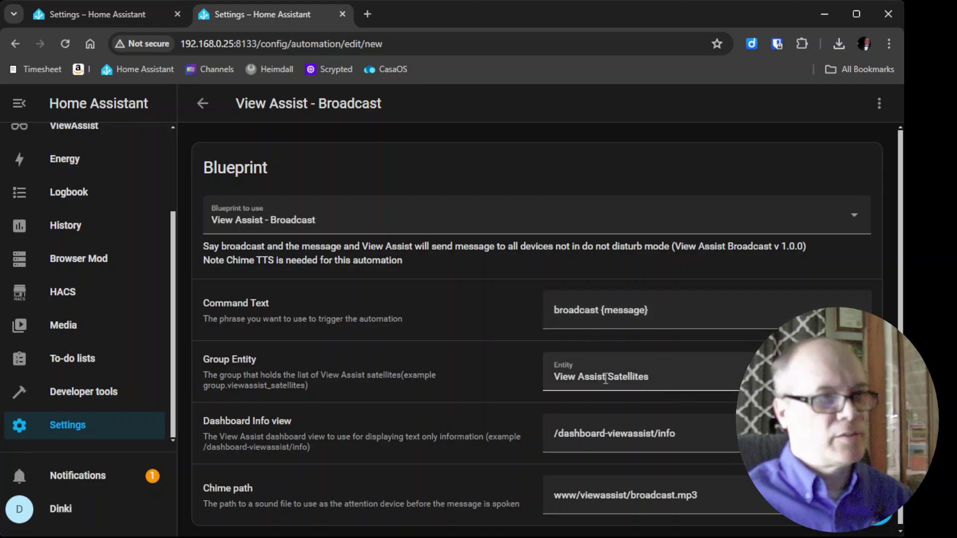
Set group entity View Assist Satellites and chime path www/viewassist/soft.mp3, then save as View Assist - Broadcast
scroll(536, 337, down, 1)
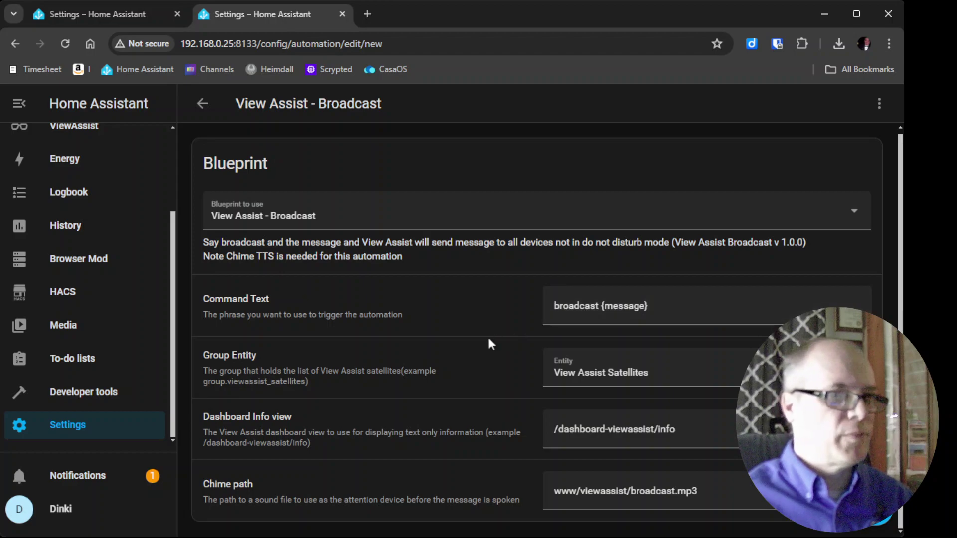
click(670, 373)
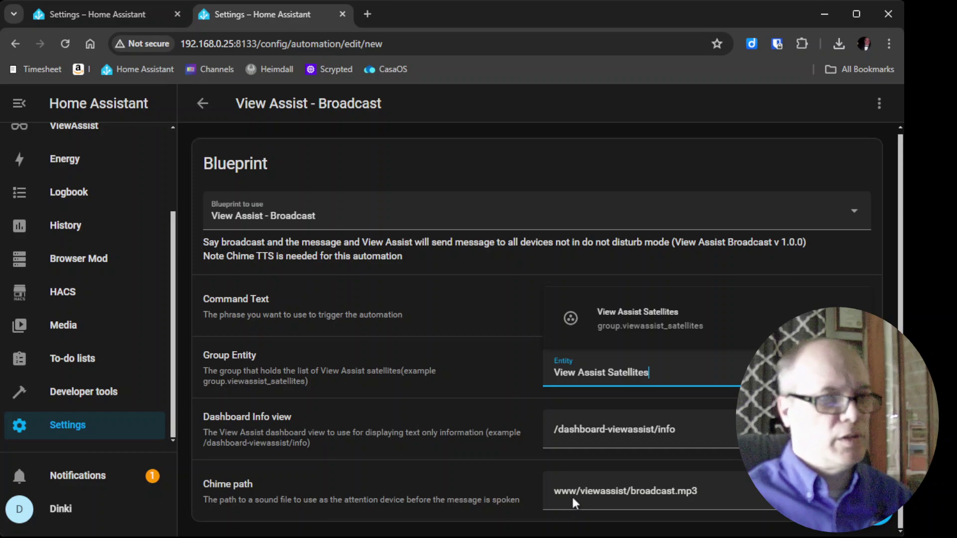
key(Escape)
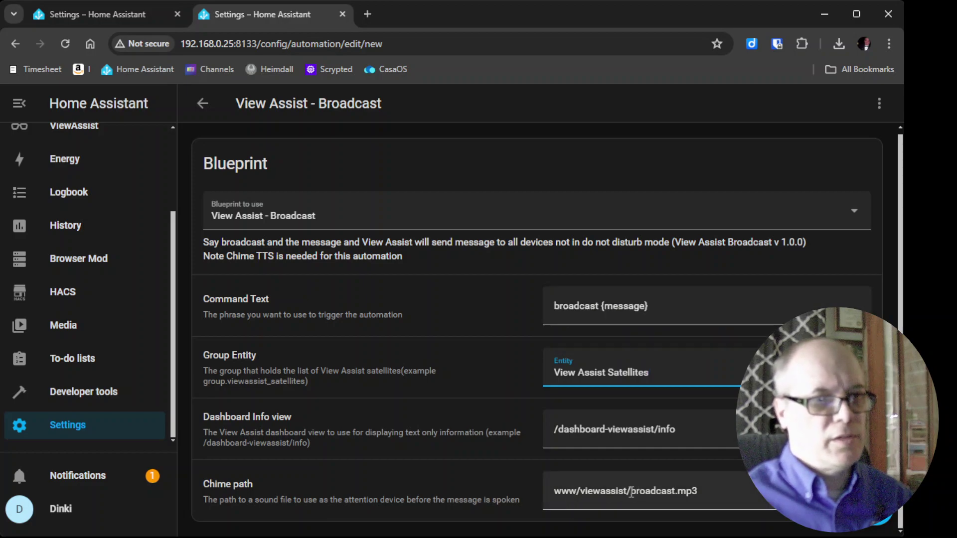
drag(631, 493, 675, 493)
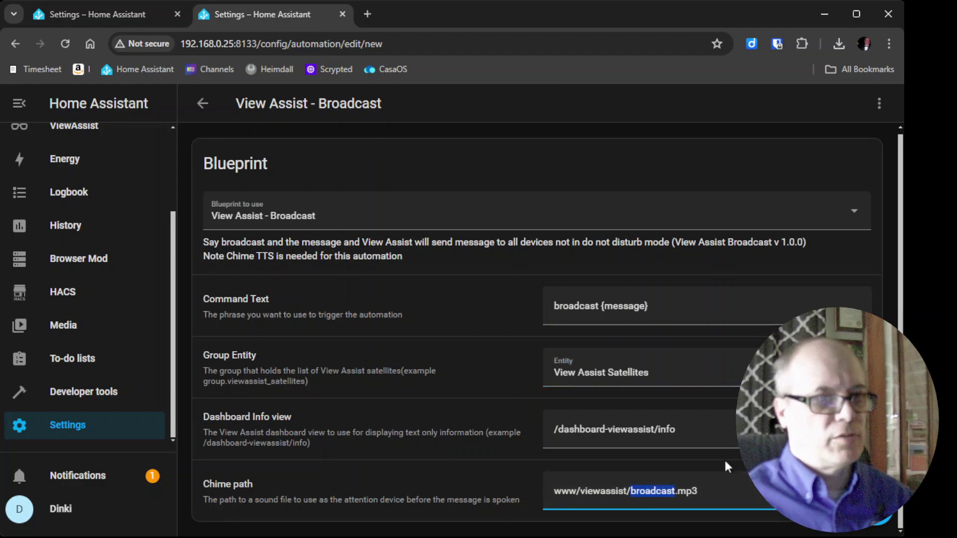
text(soft)
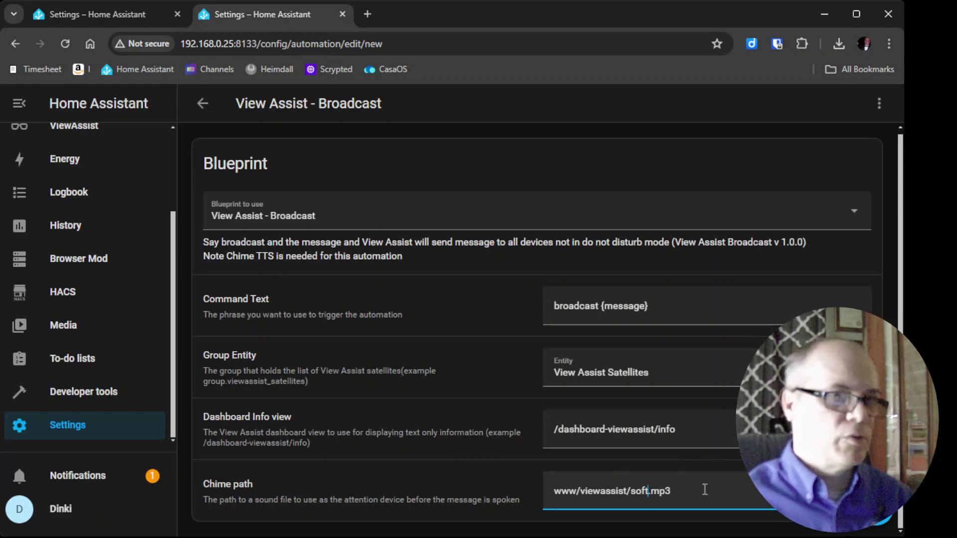
key(ctrl+s)
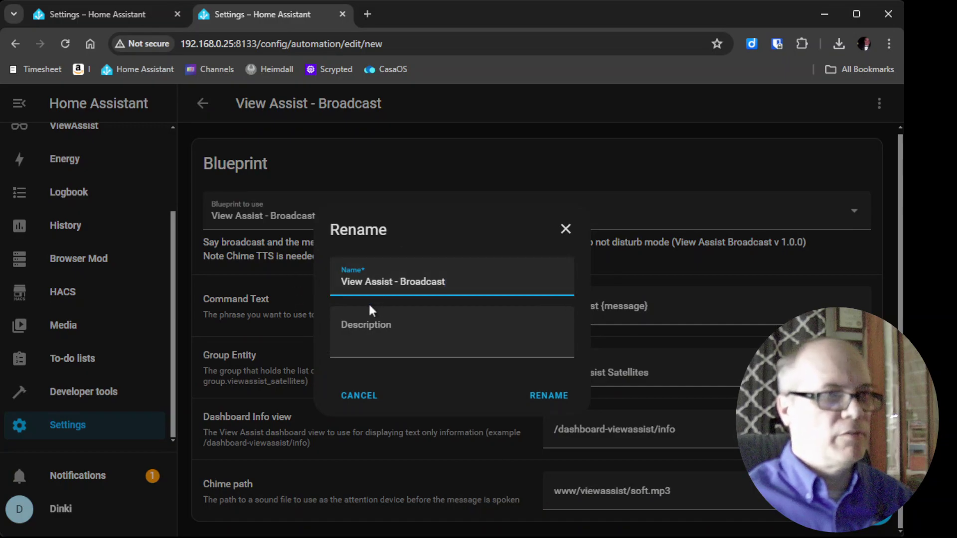
click(549, 395)
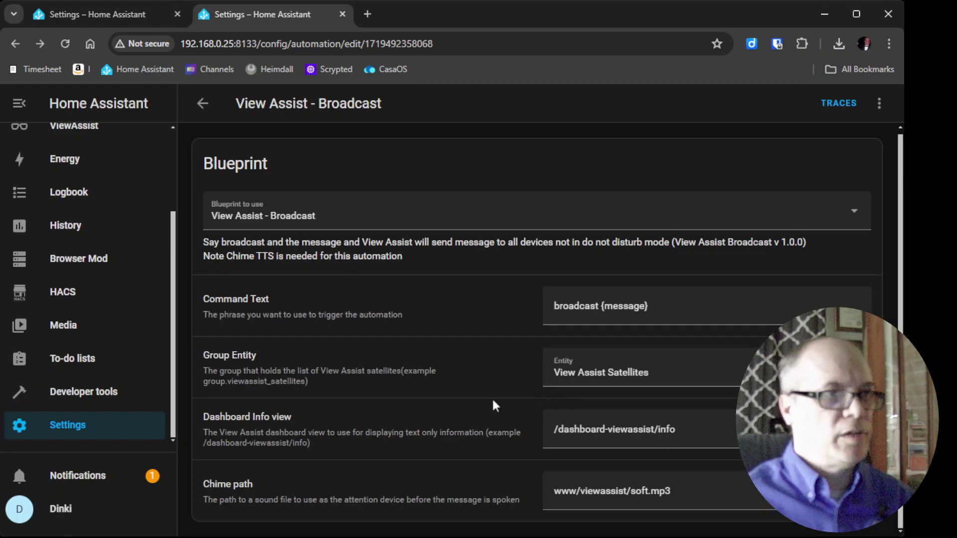